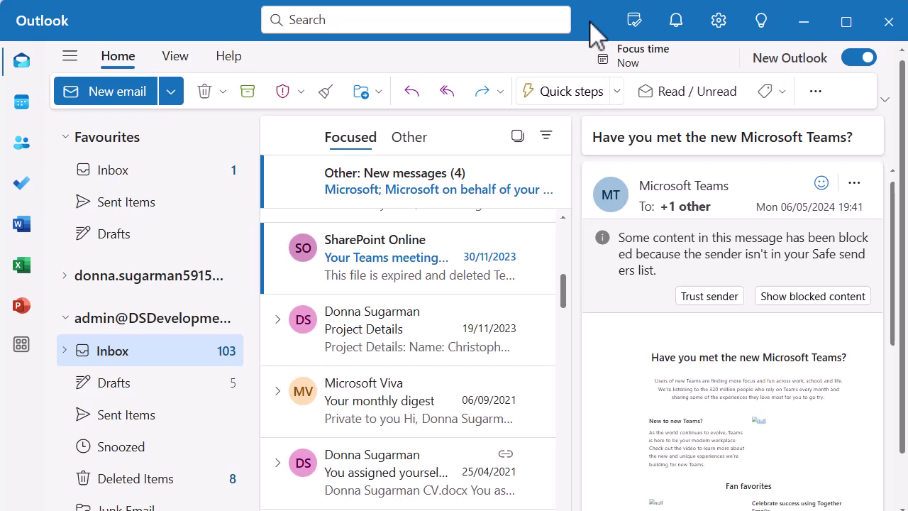
Open Manage categories from the Home ribbon's Categorise menu to show the category list.
{"action": "left_click", "coordinate": [781, 92]}
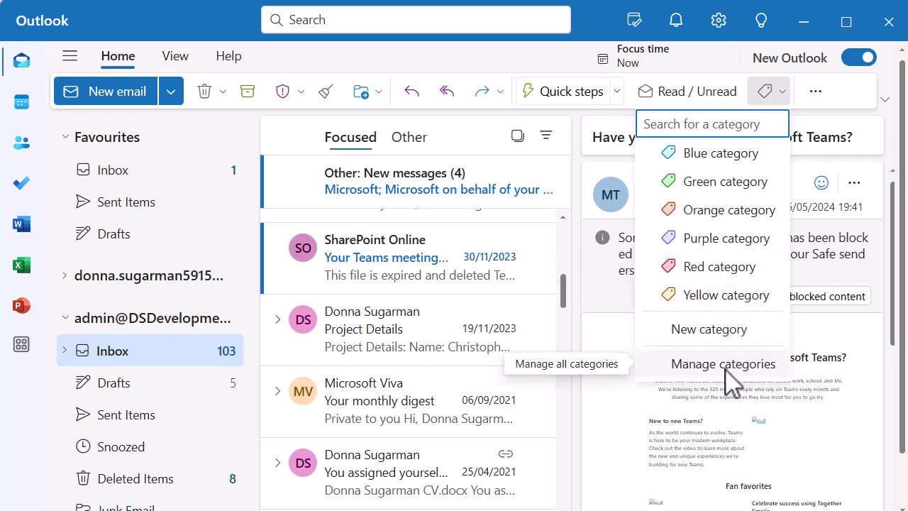
{"action": "left_click", "coordinate": [725, 367]}
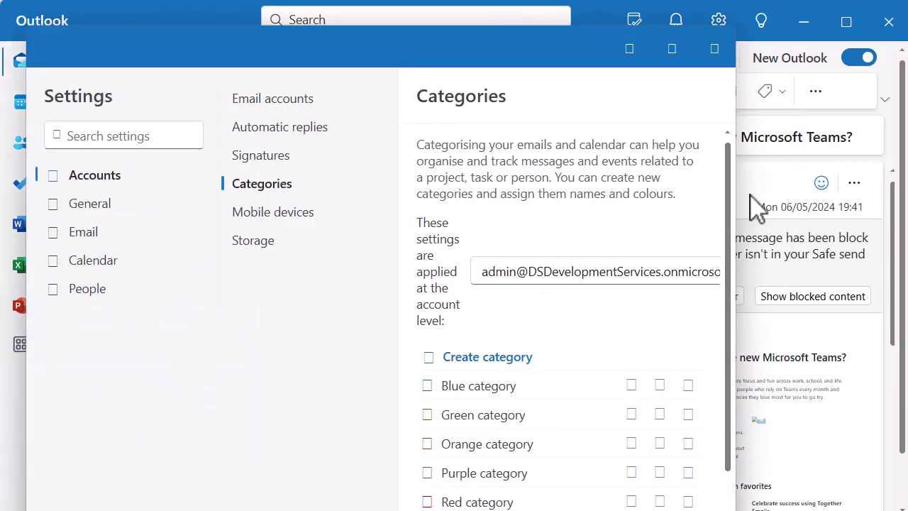
Widen the Settings window and move it slightly up-left so all six categories are visible.
{"action": "left_click_drag", "start_coordinate": [742, 184], "coordinate": [872, 183]}
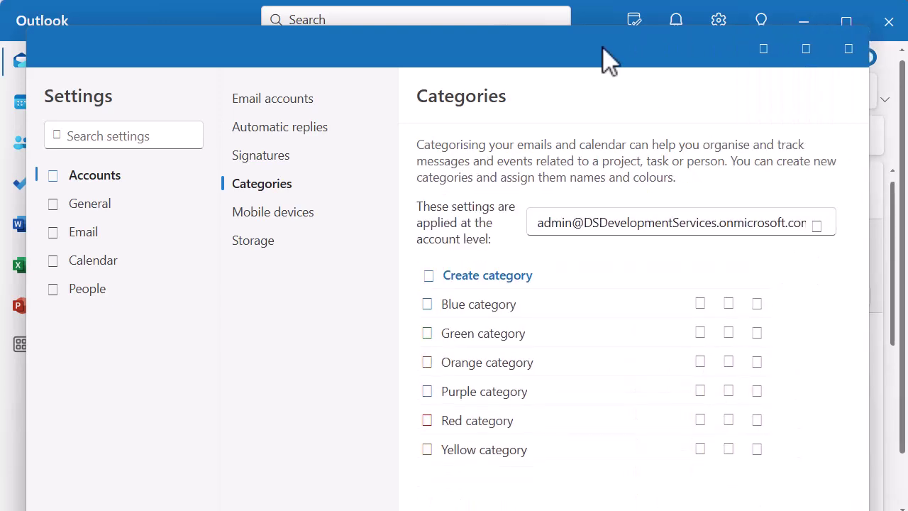
{"action": "left_click_drag", "start_coordinate": [610, 57], "coordinate": [594, 40]}
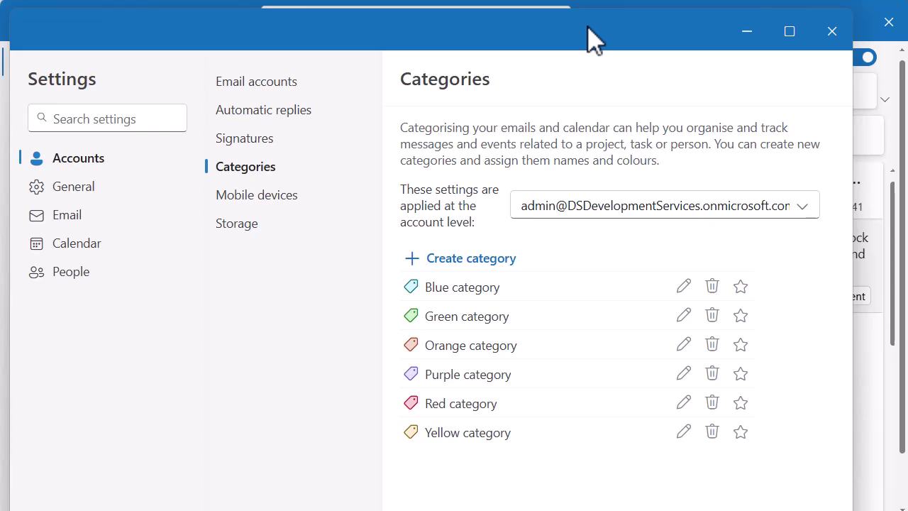
Rename the Blue category to 'Project Paris' and save it.
{"action": "left_click", "coordinate": [685, 285]}
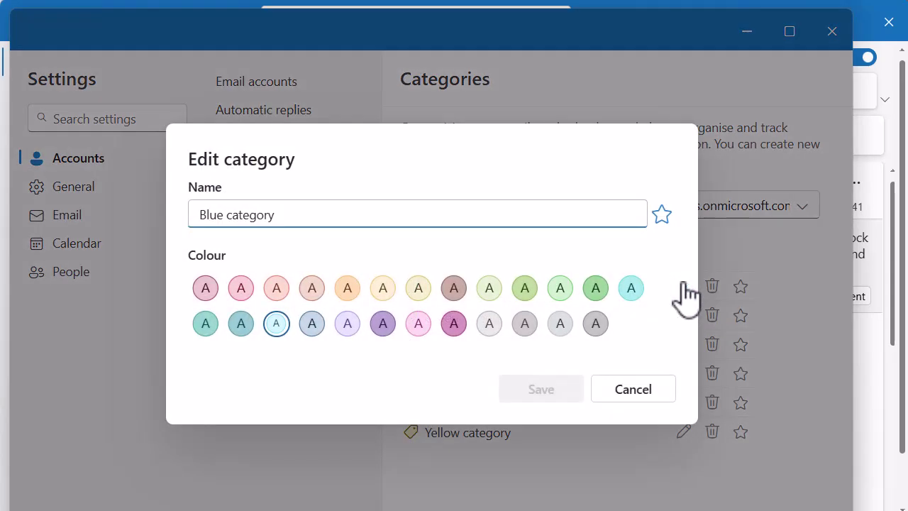
{"action": "left_click_drag", "start_coordinate": [297, 213], "coordinate": [175, 219]}
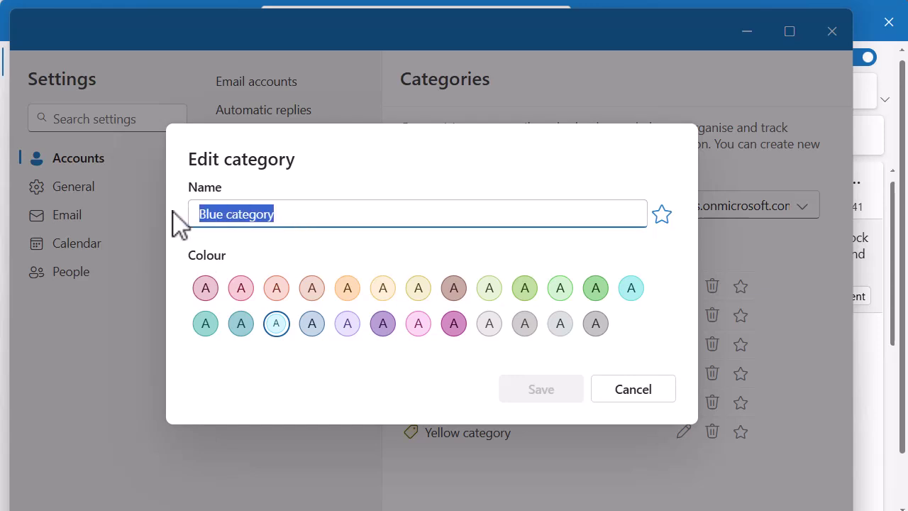
{"action": "type", "text": "Project "}
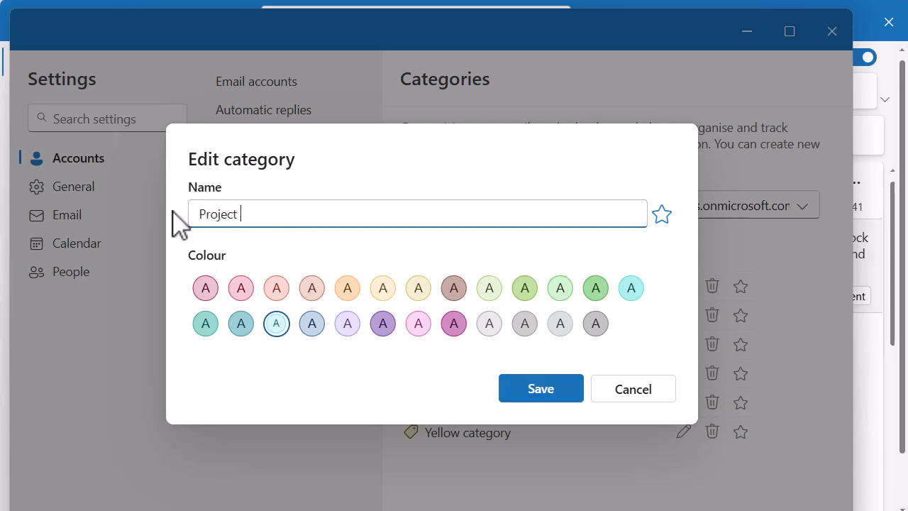
{"action": "type", "text": "Paris"}
{"action": "left_click", "coordinate": [540, 388]}
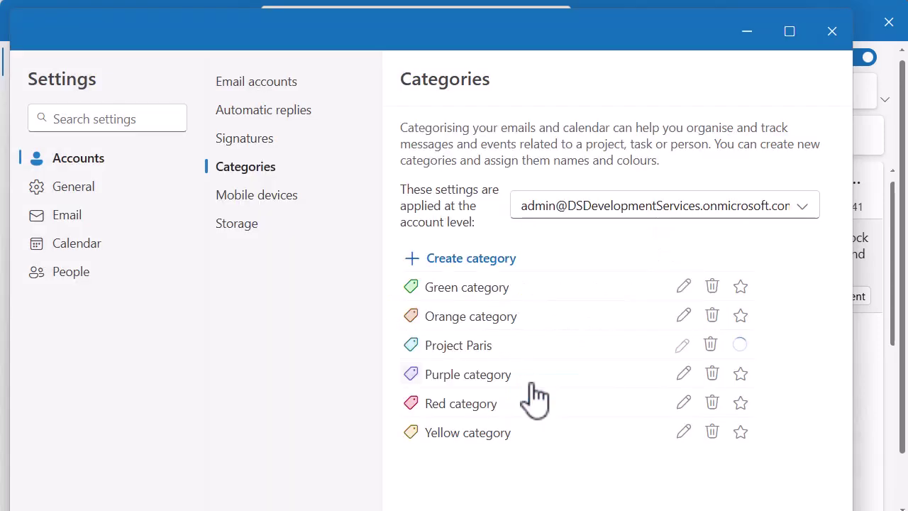
Create a new category named 'Waiting on' with the green colour and save it.
{"action": "left_click", "coordinate": [494, 273]}
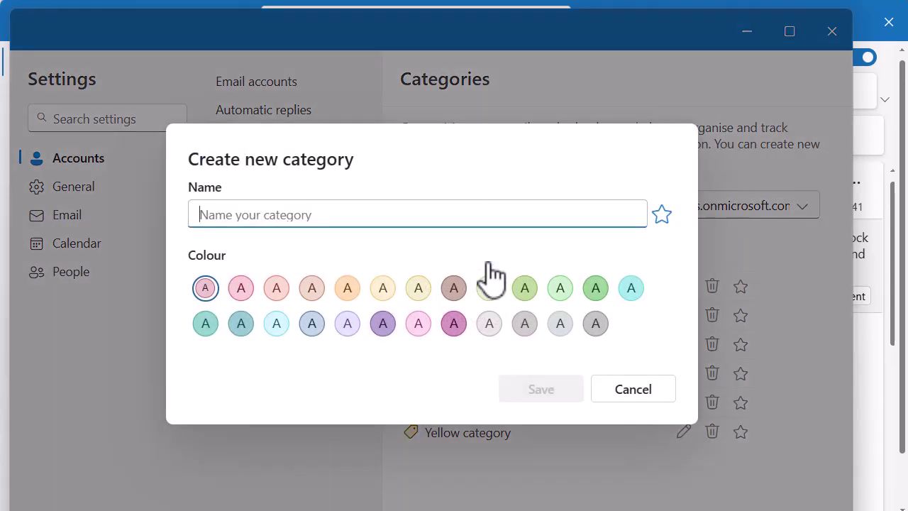
{"action": "type", "text": "Wa"}
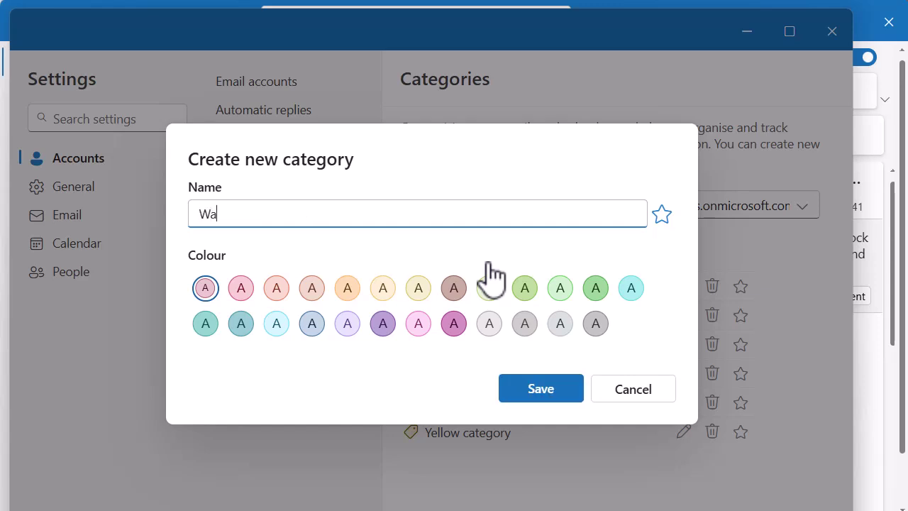
{"action": "type", "text": "iting on more"}
{"action": "key", "text": "BackSpace"}
{"action": "key", "text": "BackSpace"}
{"action": "key", "text": "BackSpace"}
{"action": "key", "text": "BackSpace"}
{"action": "key", "text": "BackSpace"}
{"action": "key", "text": "BackSpace"}
{"action": "key", "text": "BackSpace"}
{"action": "type", "text": "on"}
{"action": "left_click", "coordinate": [595, 289]}
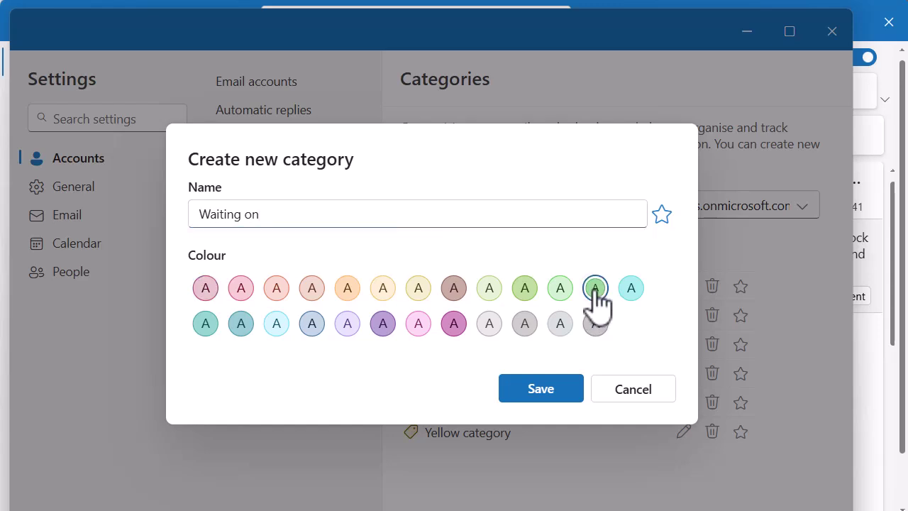
{"action": "left_click", "coordinate": [521, 392]}
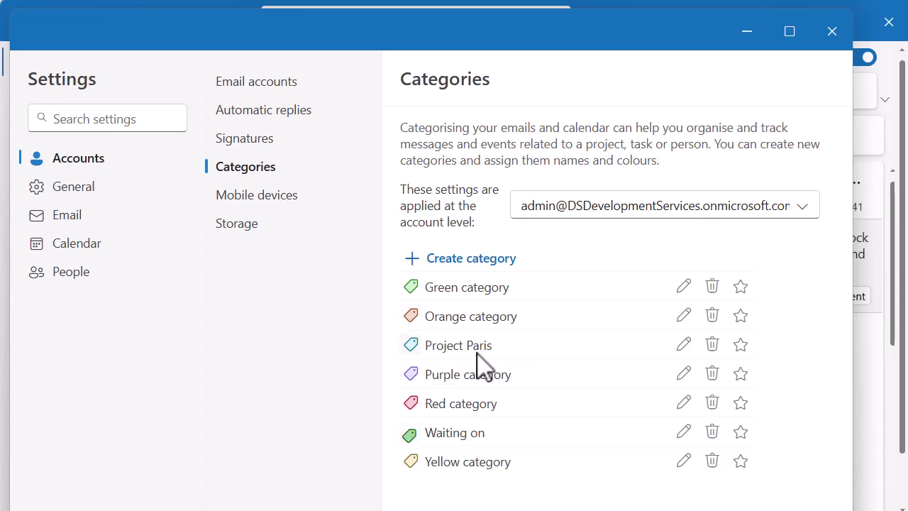
Delete the Orange category, cancelling the delete prompts for Green and Purple.
{"action": "left_click", "coordinate": [712, 285]}
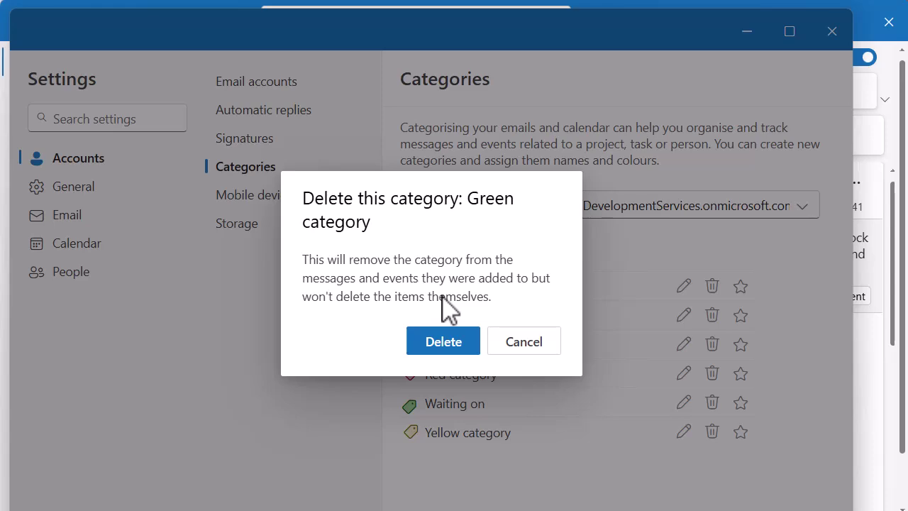
{"action": "left_click", "coordinate": [526, 346]}
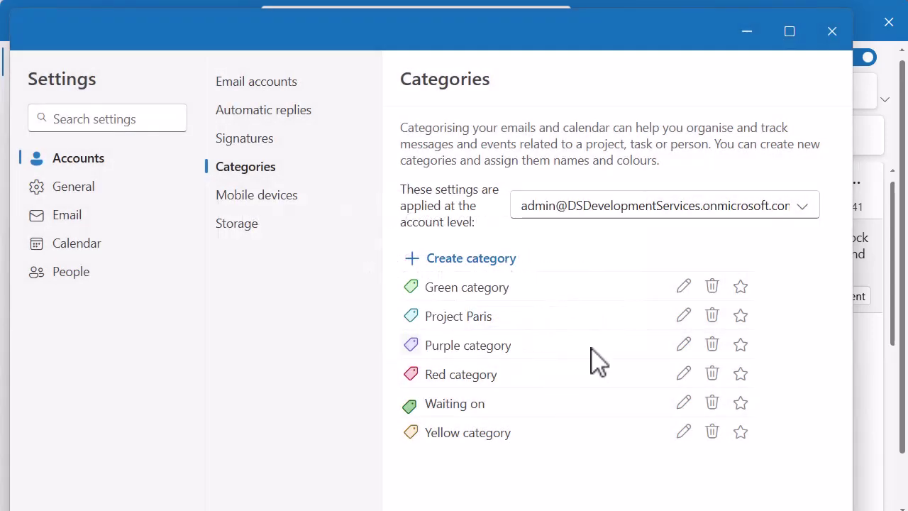
{"action": "left_click", "coordinate": [711, 345]}
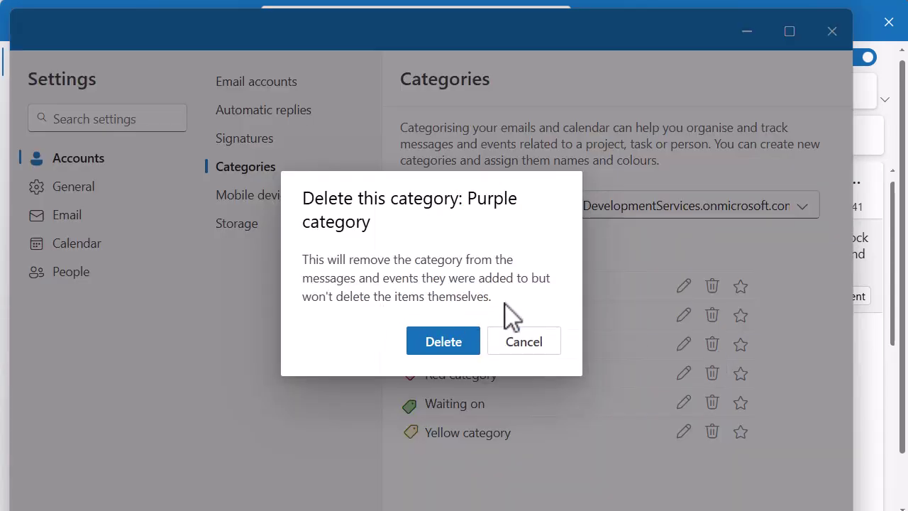
{"action": "left_click", "coordinate": [505, 344]}
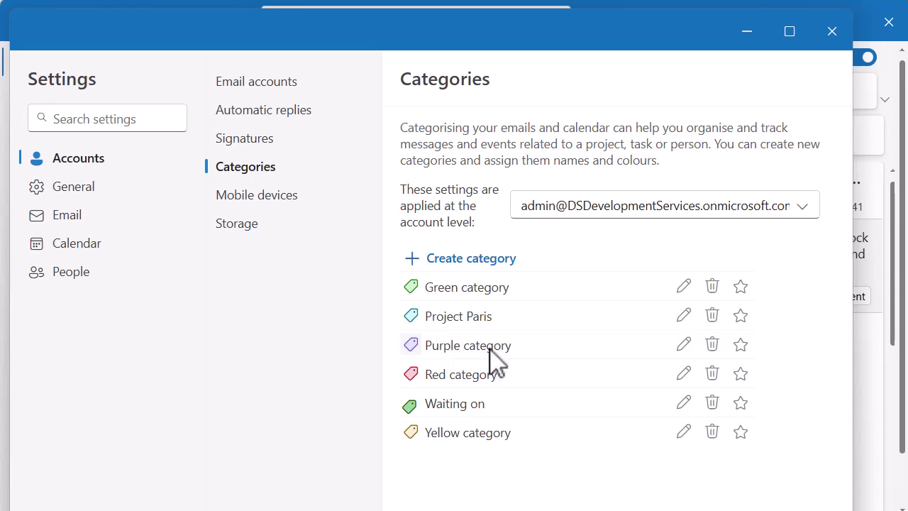
{"action": "left_click", "coordinate": [740, 403]}
{"action": "left_click", "coordinate": [833, 34]}
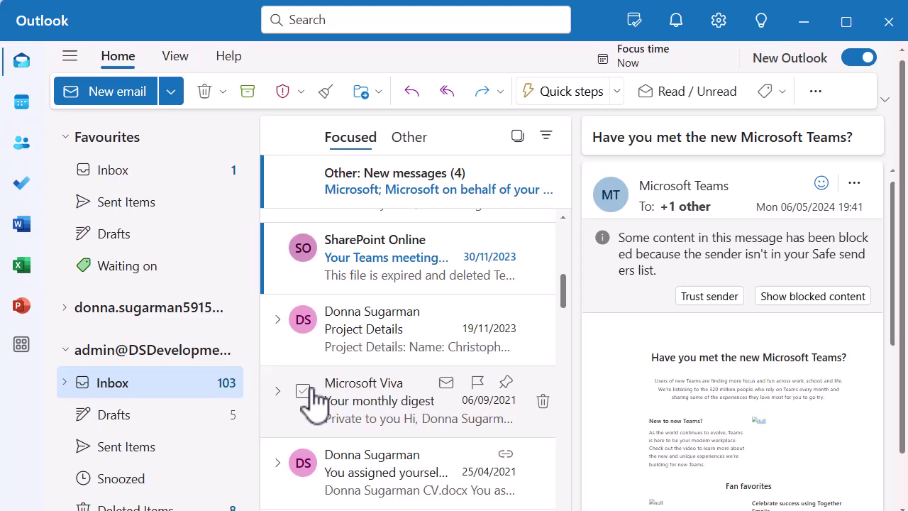
Apply the Waiting on category to the Project Details email from its Categorise menu.
{"action": "right_click", "coordinate": [424, 347]}
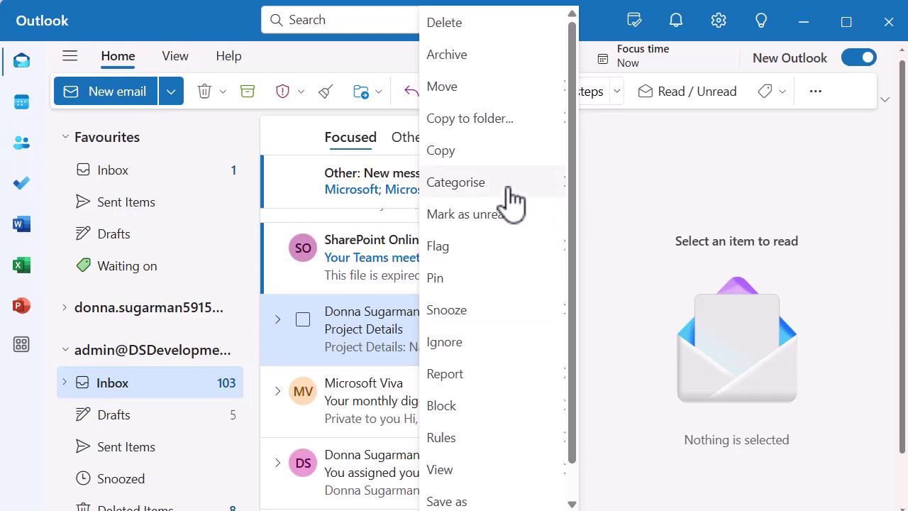
{"action": "mouse_move", "coordinate": [509, 190]}
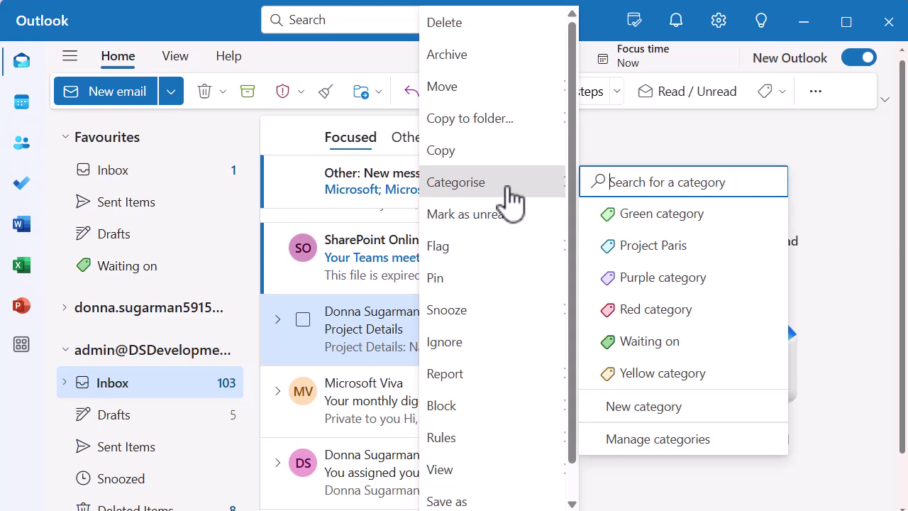
{"action": "left_click", "coordinate": [642, 344]}
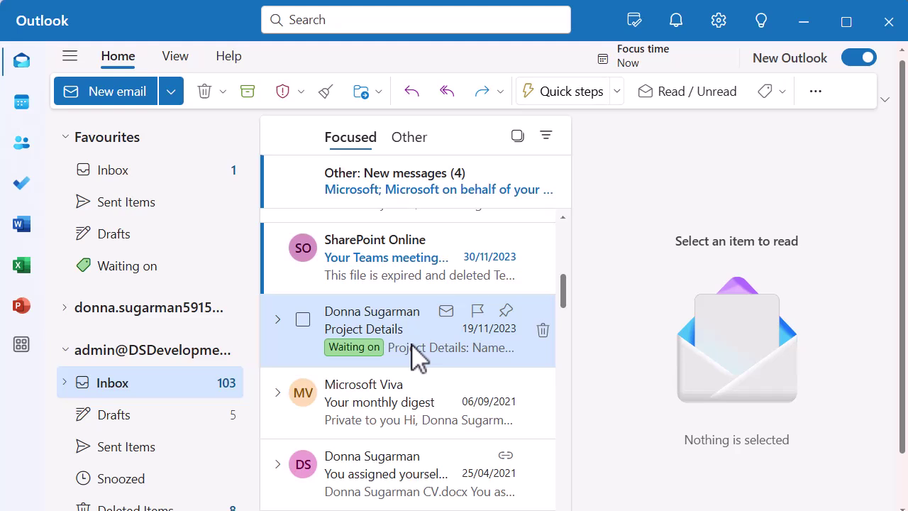
Tag the Microsoft Viva monthly digest as Project Paris, then clear all its categories.
{"action": "right_click", "coordinate": [381, 435]}
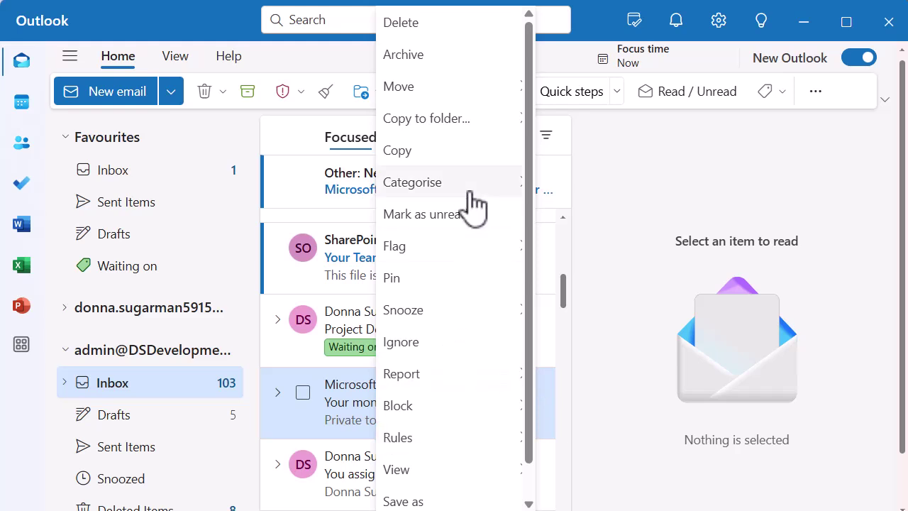
{"action": "mouse_move", "coordinate": [451, 193]}
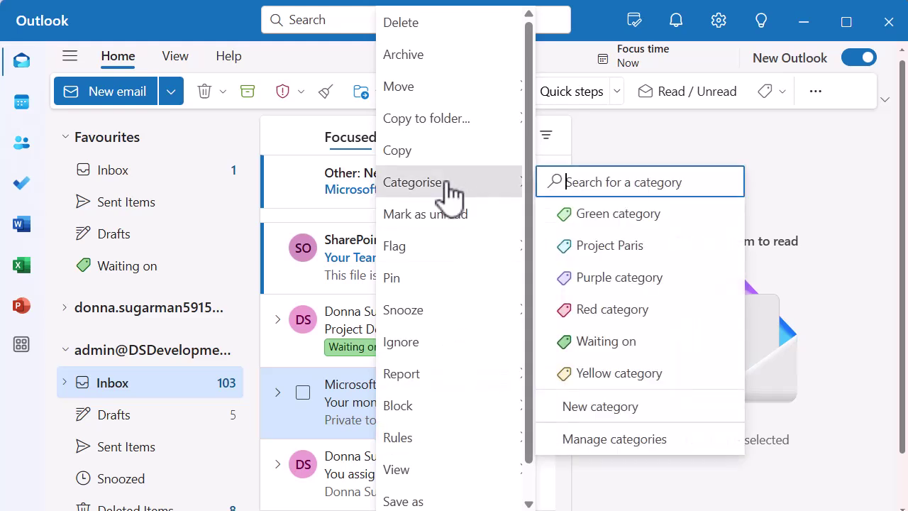
{"action": "left_click", "coordinate": [601, 253]}
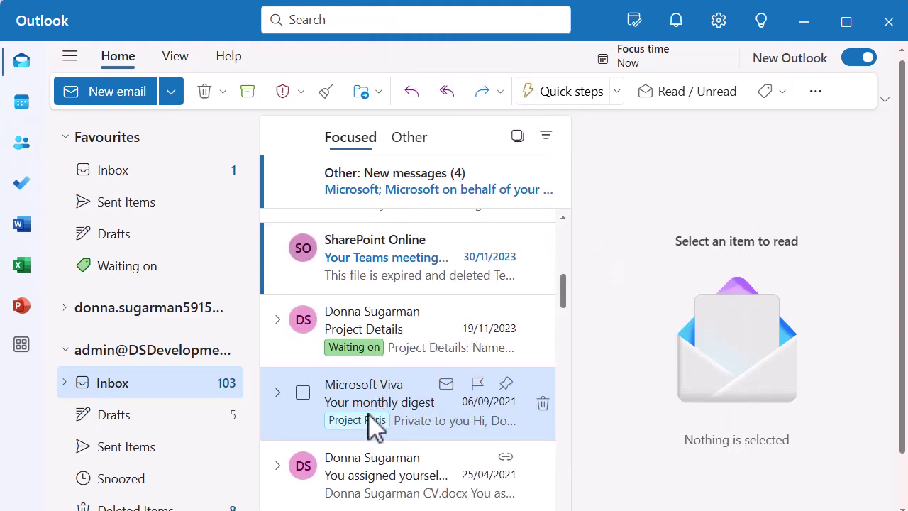
{"action": "right_click", "coordinate": [424, 424]}
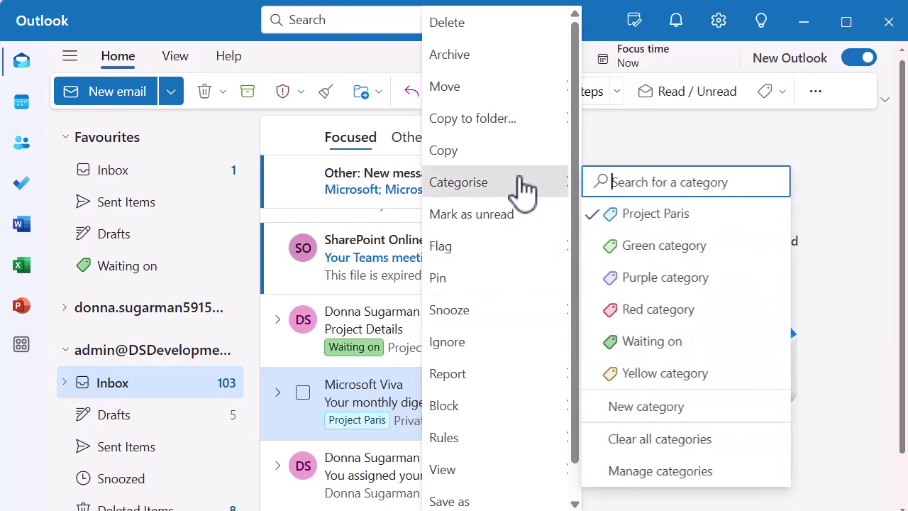
{"action": "left_click", "coordinate": [678, 439]}
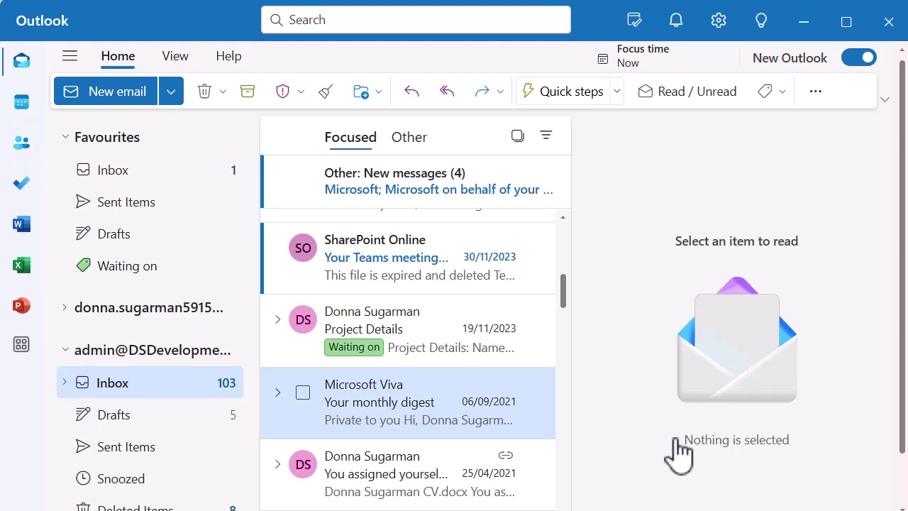
Check the Waiting on favourite view, then return to the Inbox to find Project Details.
{"action": "left_click", "coordinate": [139, 267]}
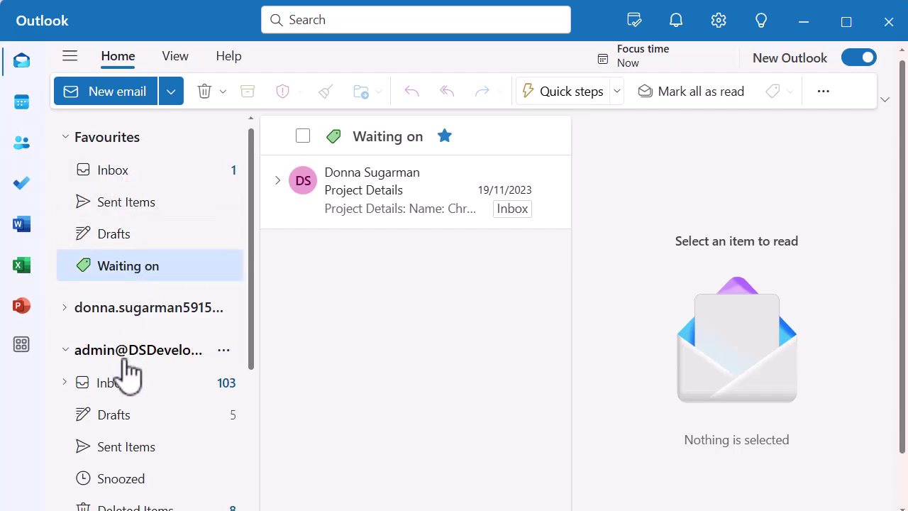
{"action": "left_click", "coordinate": [115, 394]}
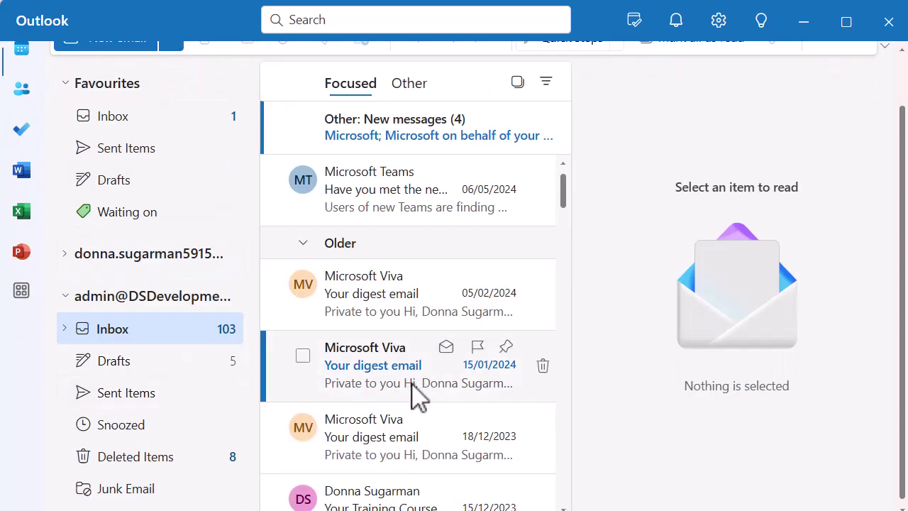
{"action": "scroll", "coordinate": [400, 316], "scroll_direction": "down", "scroll_amount": 2}
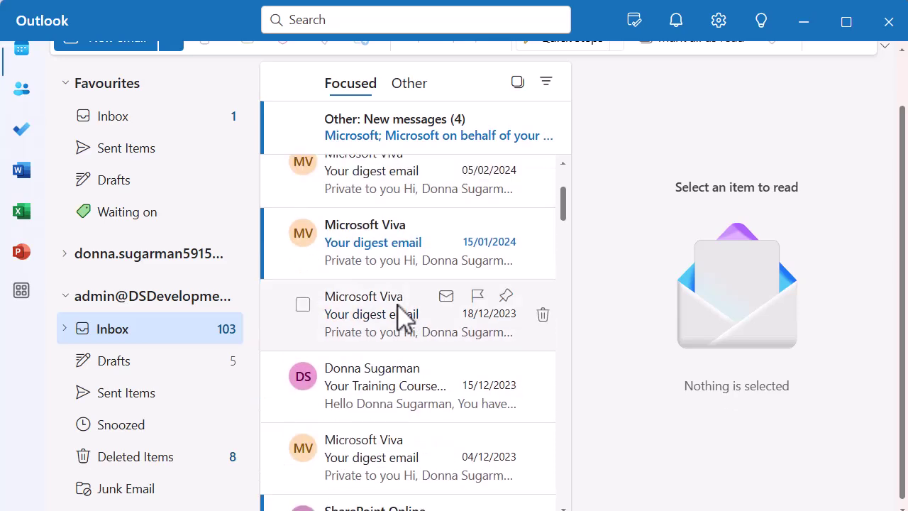
{"action": "left_click", "coordinate": [368, 401]}
{"action": "scroll", "coordinate": [361, 397], "scroll_direction": "down", "scroll_amount": 3}
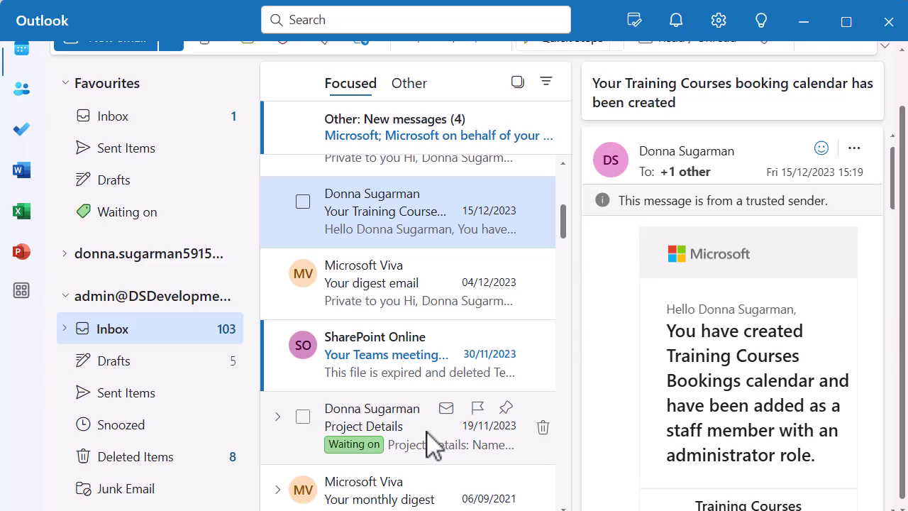
Untick Waiting on for Project Details and confirm the Waiting on view is now empty.
{"action": "right_click", "coordinate": [431, 443]}
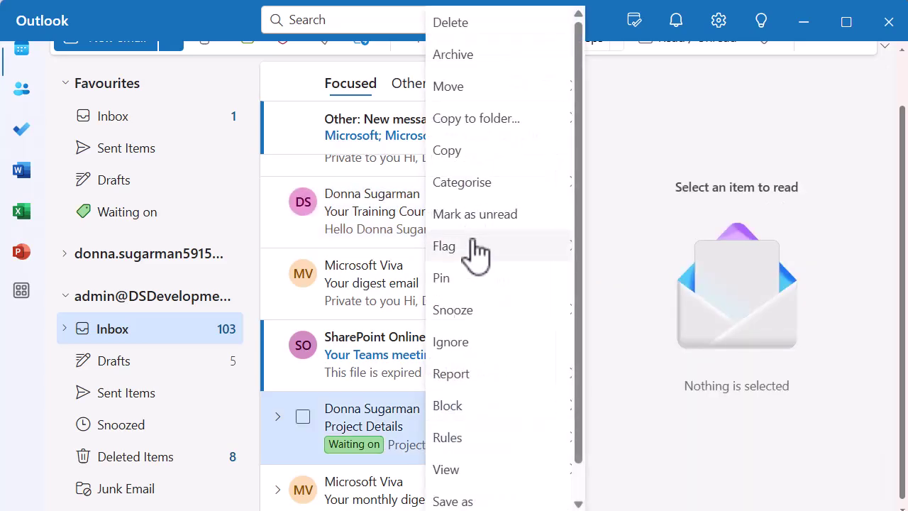
{"action": "mouse_move", "coordinate": [479, 188]}
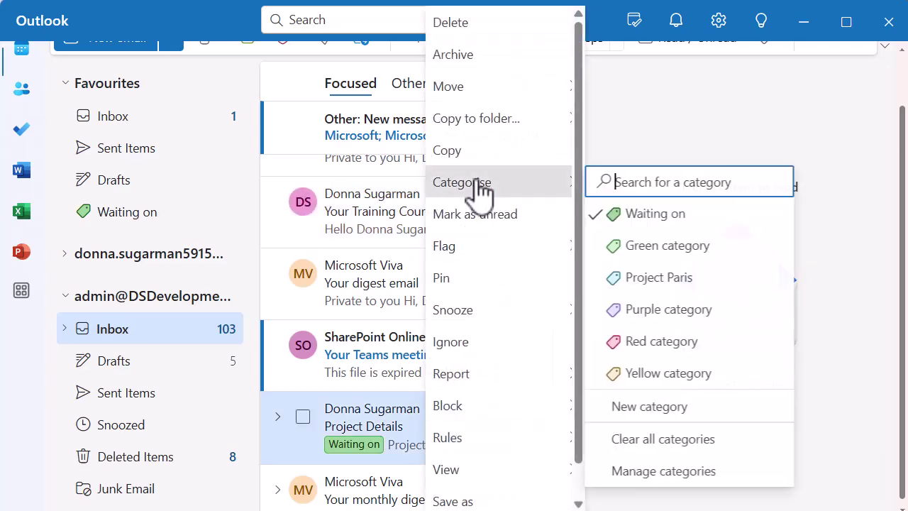
{"action": "left_click", "coordinate": [642, 221]}
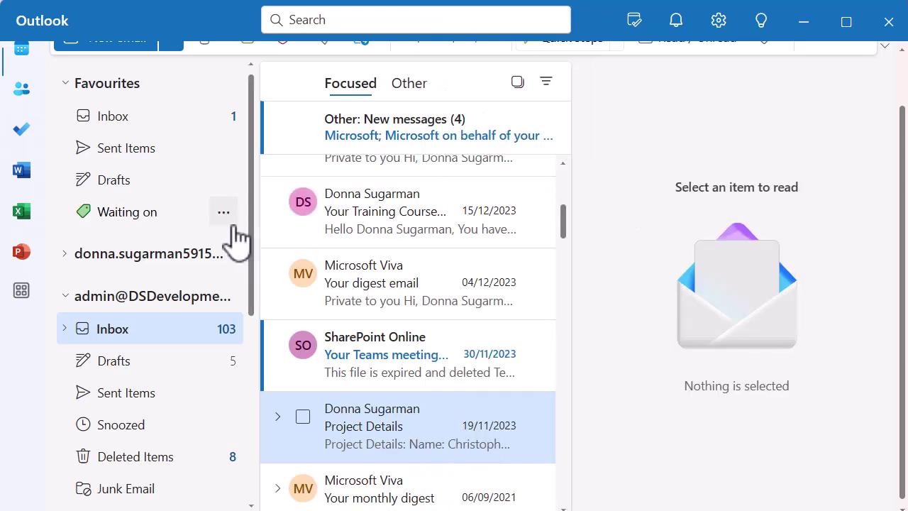
{"action": "left_click", "coordinate": [148, 220]}
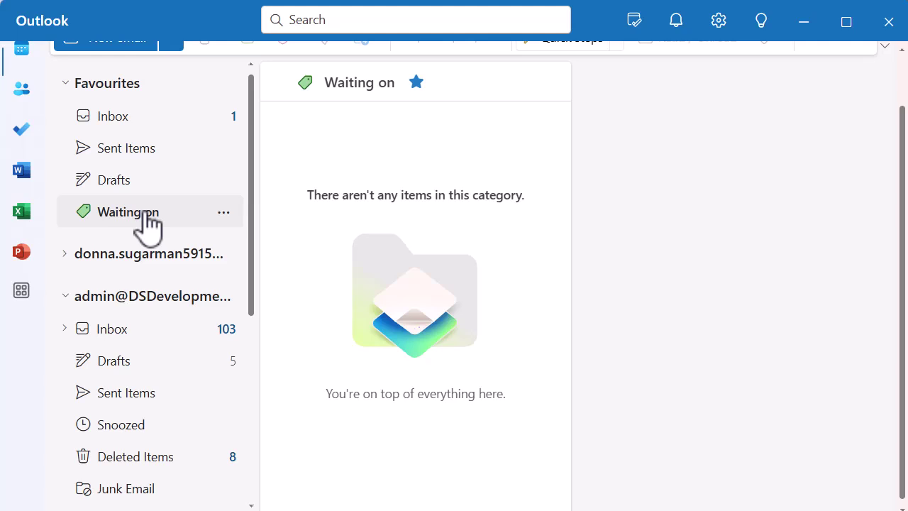